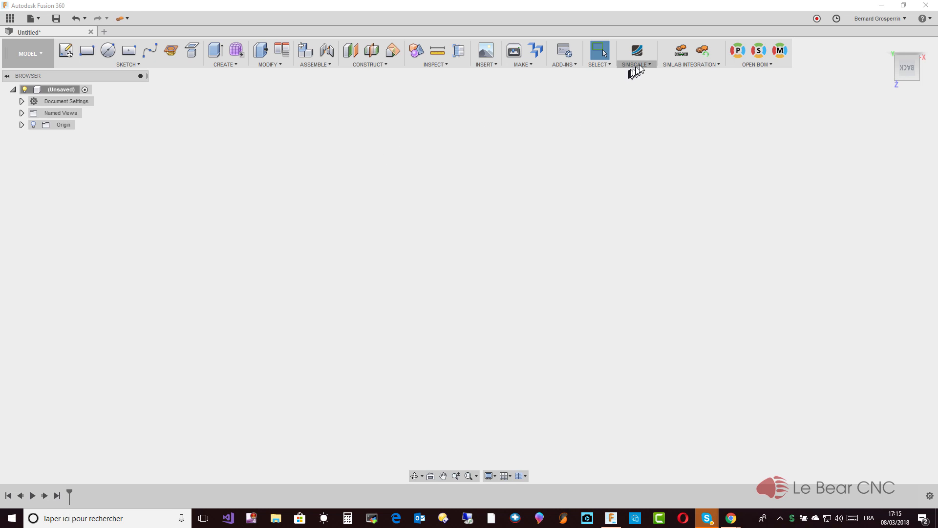
{"action": "left_click", "coordinate": [499, 65]}
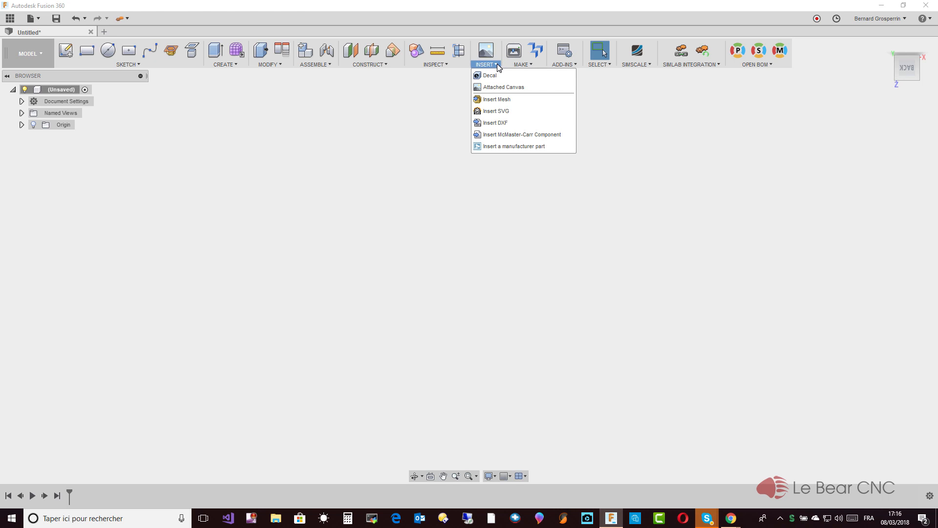
{"action": "left_click", "coordinate": [501, 125]}
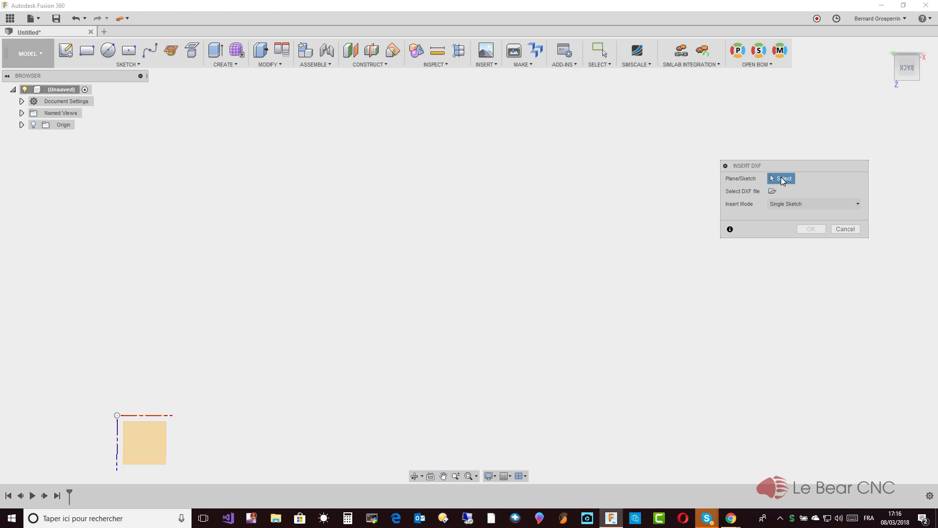
{"action": "left_click", "coordinate": [907, 72]}
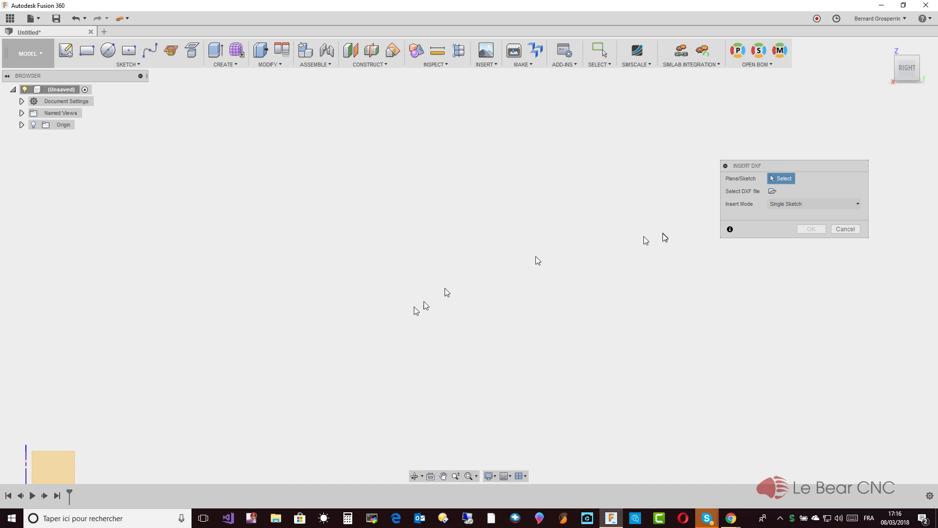
{"action": "left_click", "coordinate": [58, 472]}
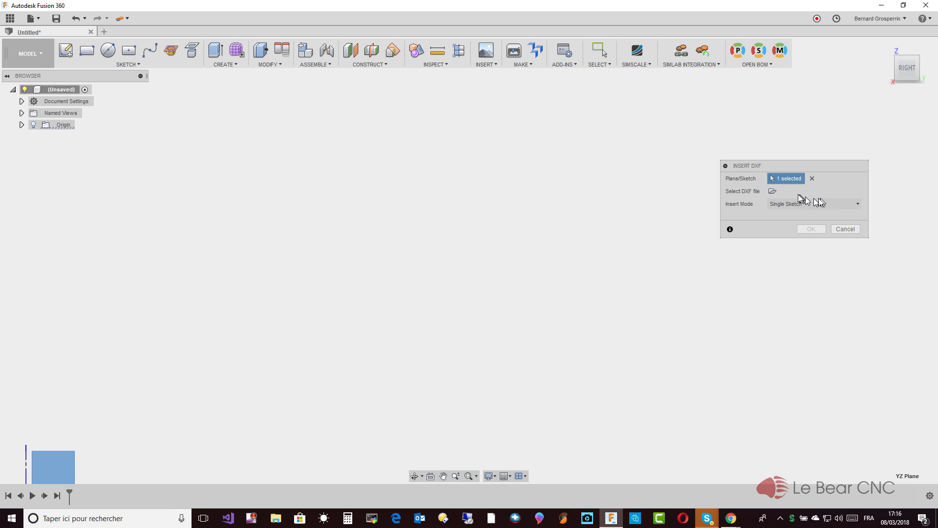
{"action": "left_click", "coordinate": [773, 192]}
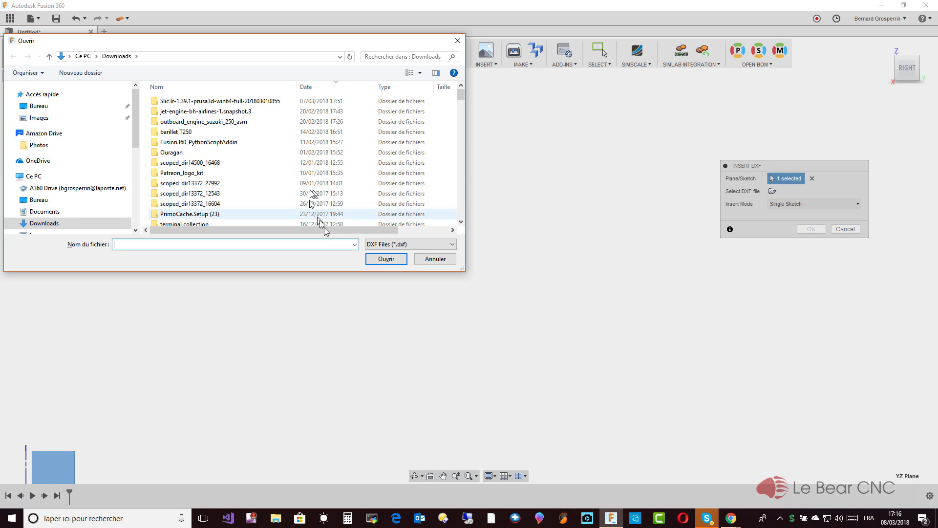
{"action": "left_click_drag", "start_coordinate": [462, 93], "coordinate": [462, 215]}
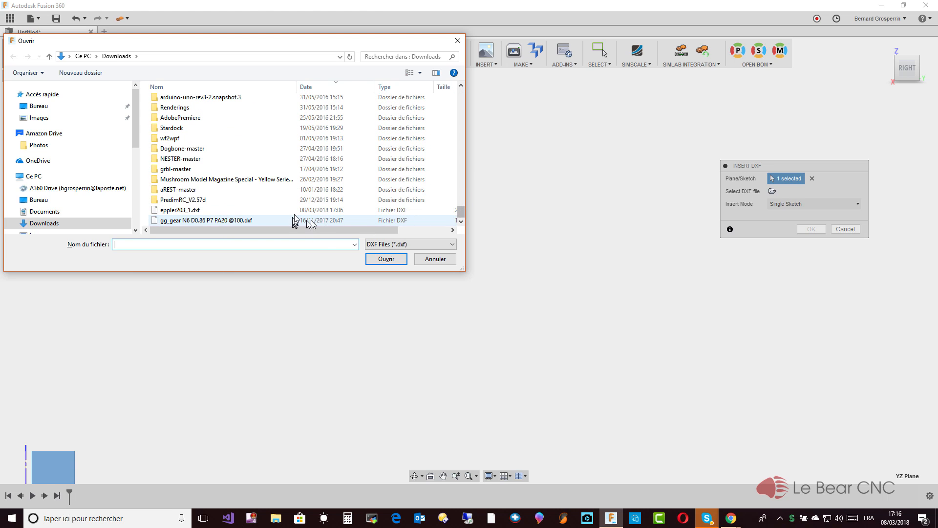
{"action": "left_click", "coordinate": [167, 211]}
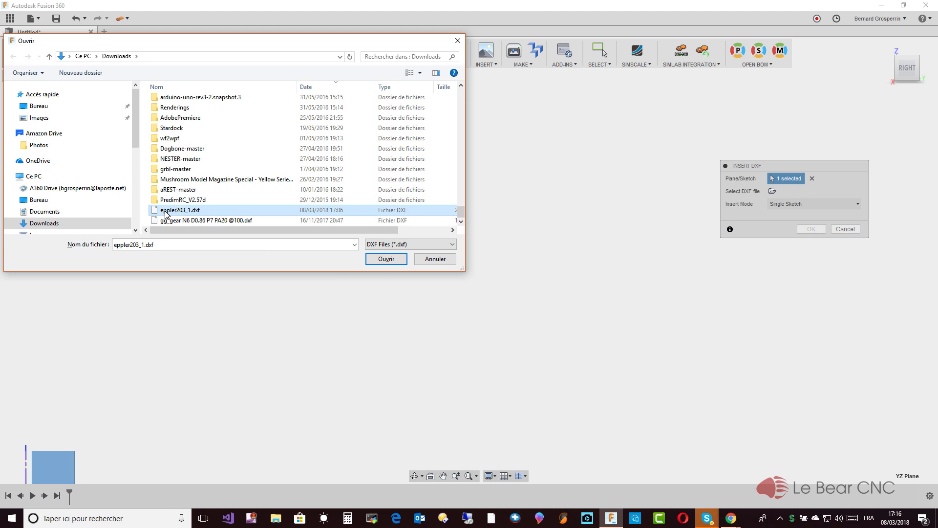
{"action": "left_click", "coordinate": [386, 261]}
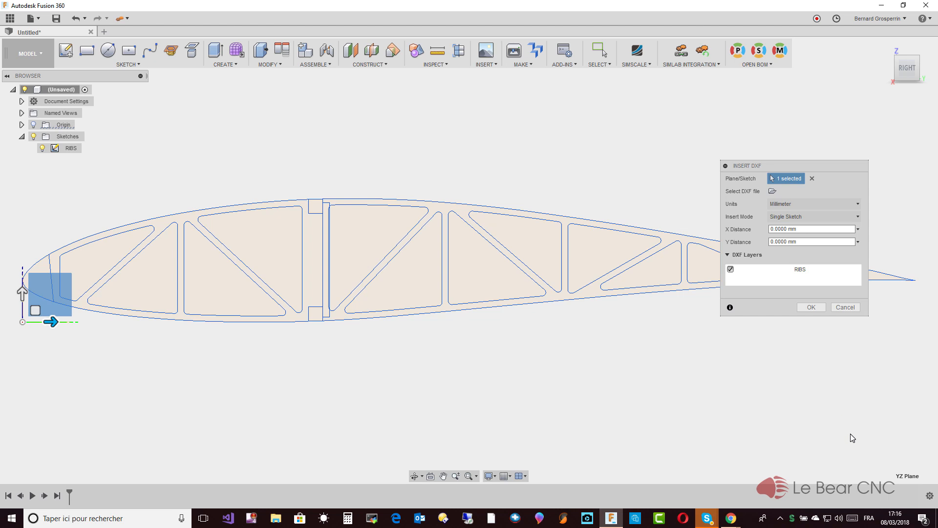
{"action": "left_click", "coordinate": [845, 308]}
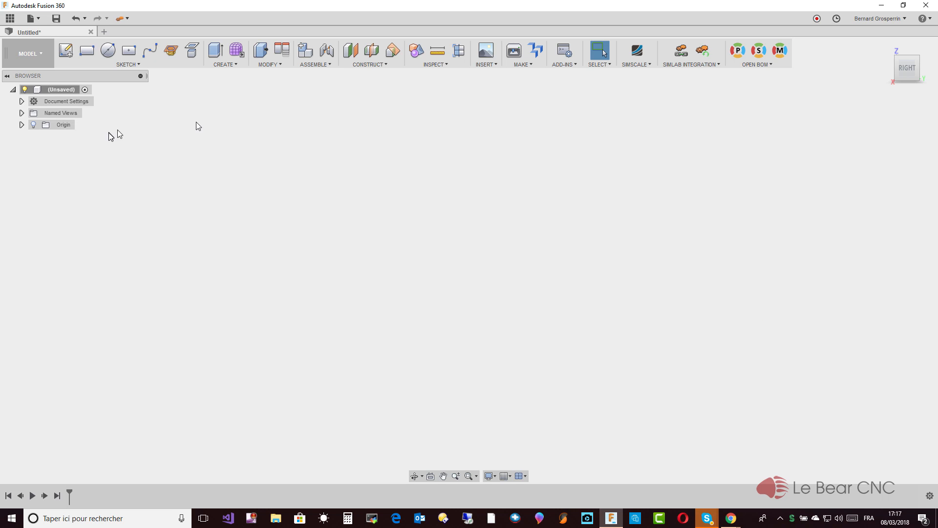
Start inserting a DXF drawing and choose eppler203_1.dxf from the Downloads folder as its source file.
{"action": "left_click", "coordinate": [497, 64]}
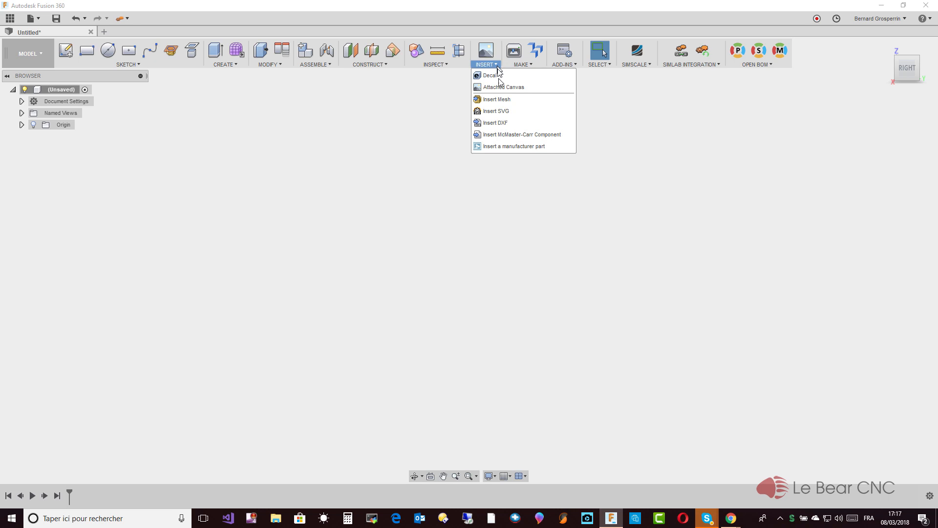
{"action": "left_click", "coordinate": [495, 123]}
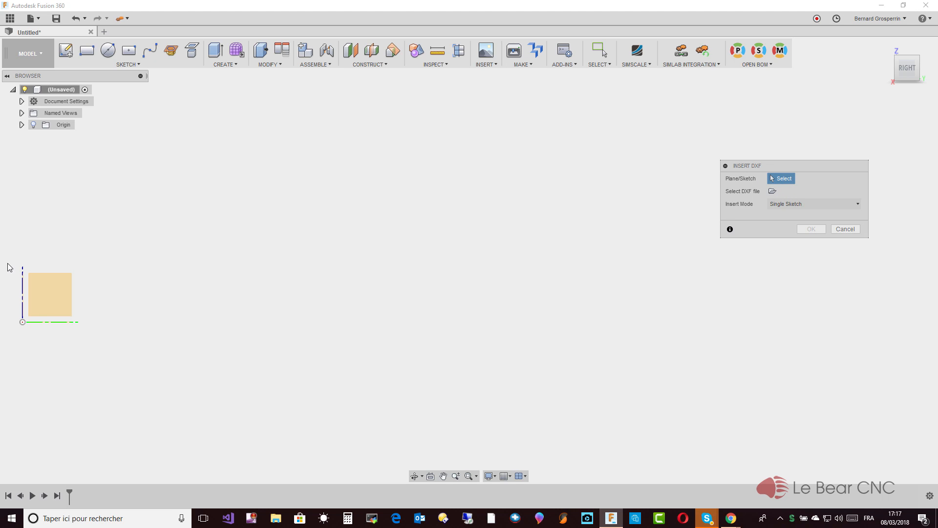
{"action": "left_click", "coordinate": [60, 290]}
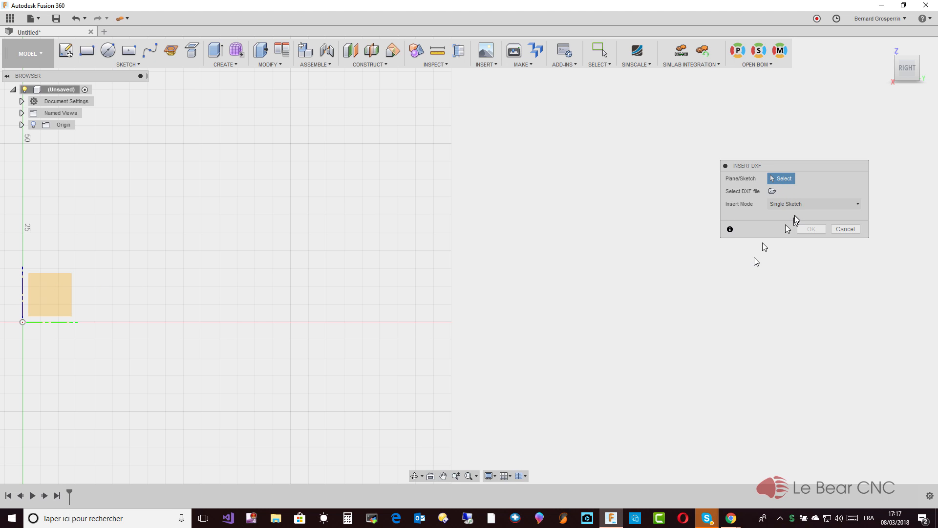
{"action": "left_click", "coordinate": [772, 191]}
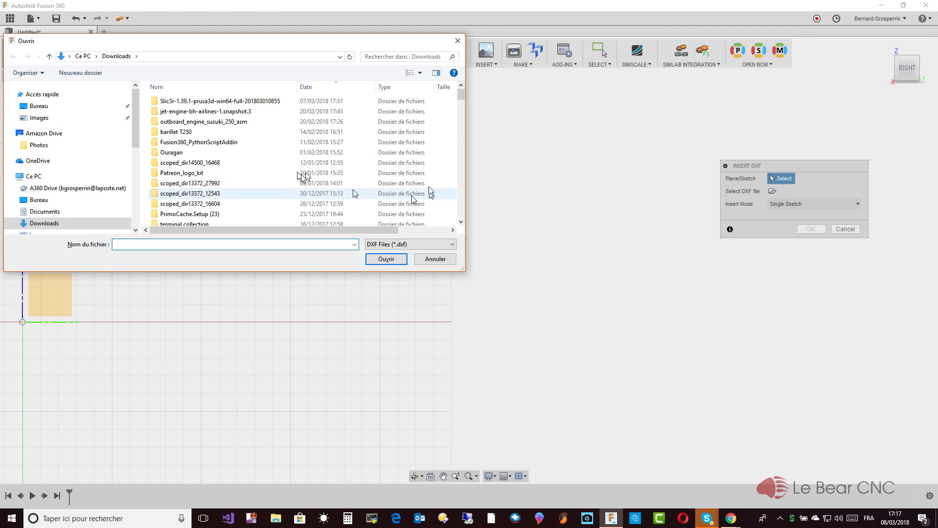
{"action": "left_click_drag", "start_coordinate": [461, 95], "coordinate": [464, 221]}
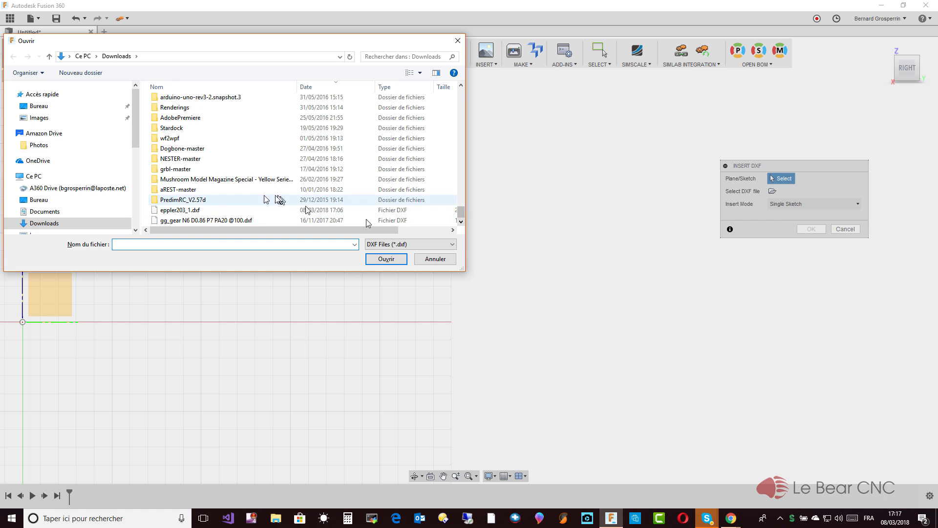
{"action": "left_click", "coordinate": [195, 211]}
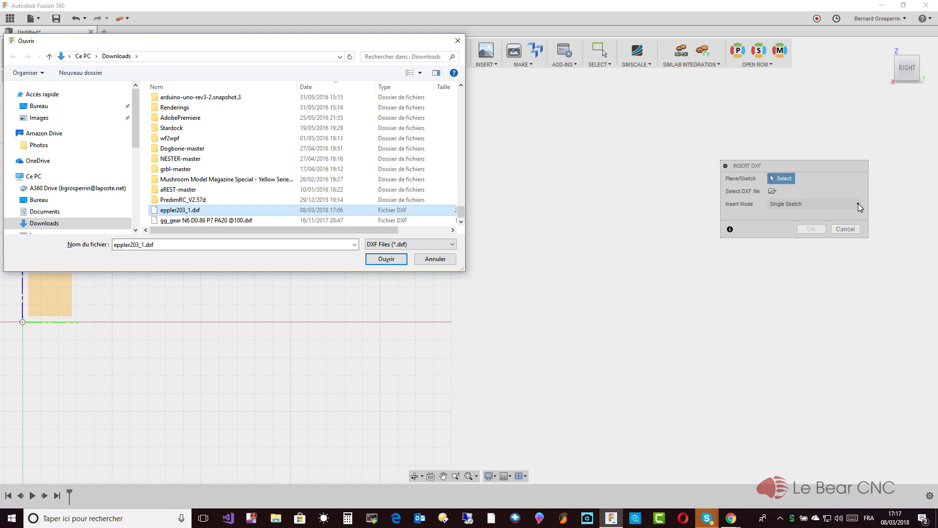
{"action": "left_click", "coordinate": [388, 259]}
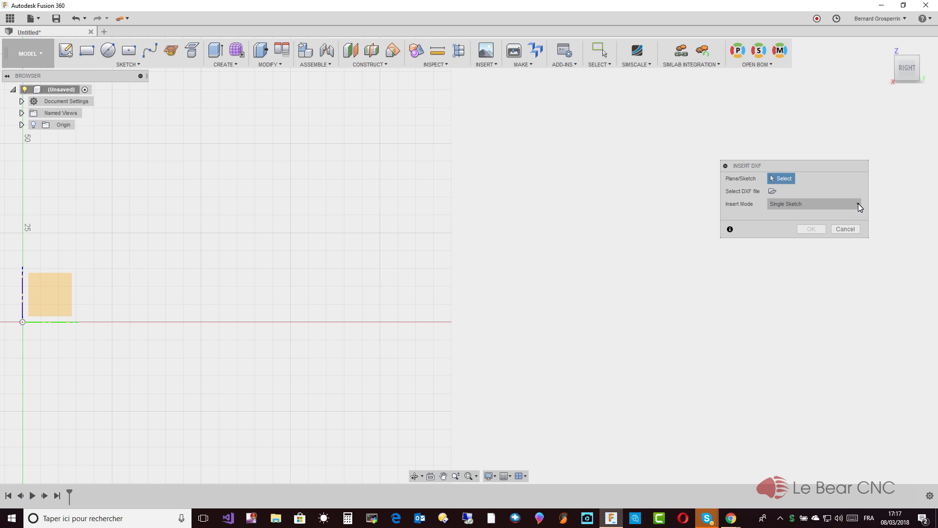
Keep the Single Sketch insert mode, choose eppler203_1.dxf again and place the drawing on the YZ plane.
{"action": "left_click", "coordinate": [857, 204]}
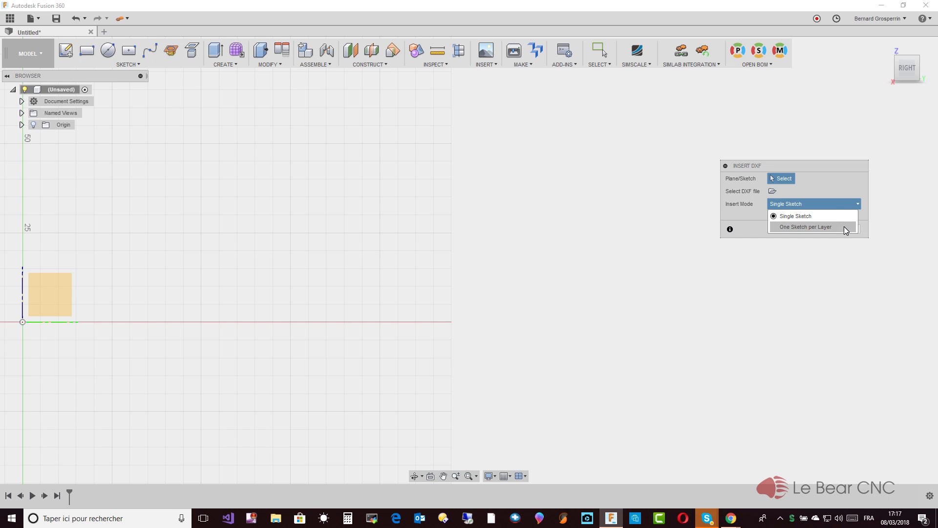
{"action": "left_click", "coordinate": [819, 215]}
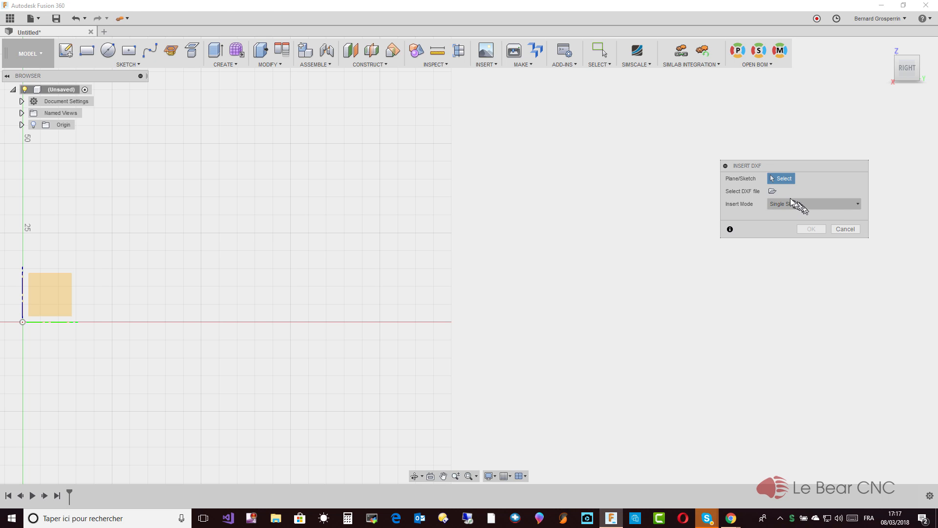
{"action": "left_click", "coordinate": [772, 191]}
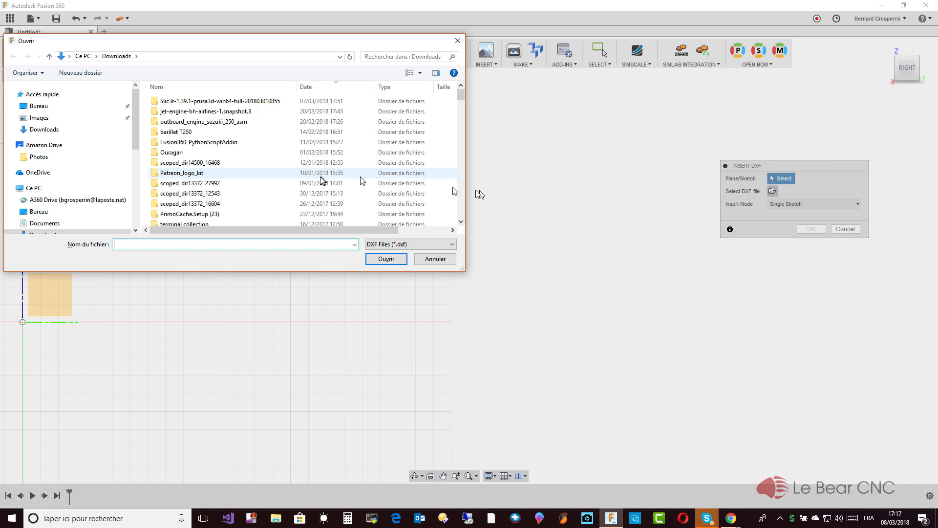
{"action": "left_click_drag", "start_coordinate": [461, 95], "coordinate": [463, 205]}
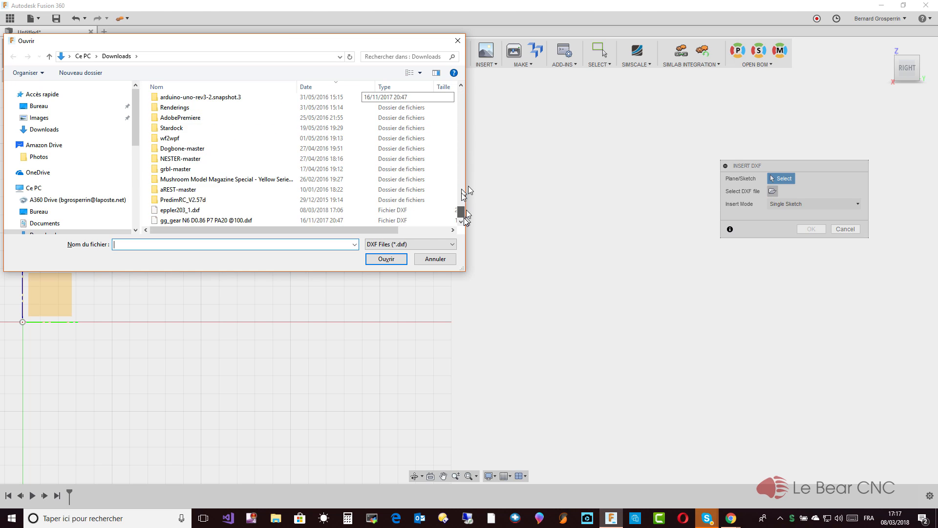
{"action": "left_click", "coordinate": [193, 210]}
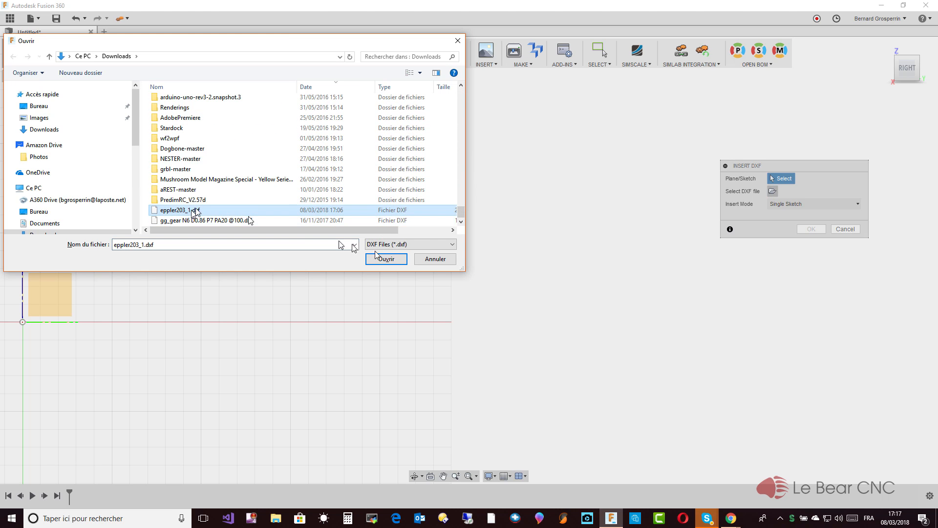
{"action": "left_click", "coordinate": [386, 259]}
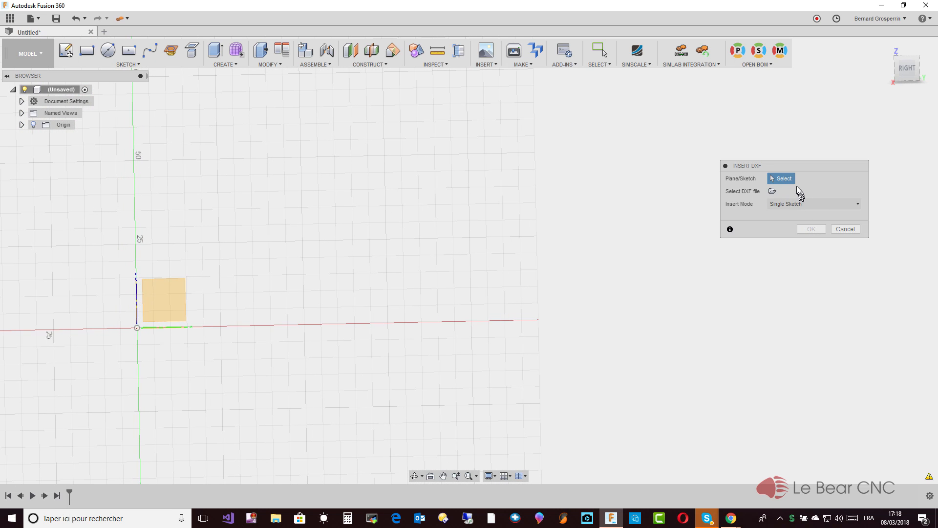
{"action": "left_click", "coordinate": [159, 313]}
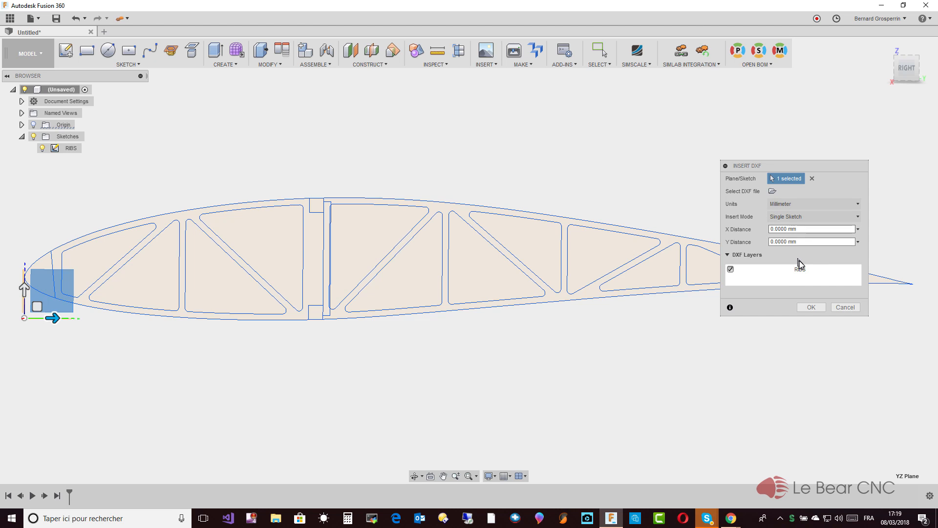
Set the insert mode to One Sketch per Layer and finish inserting the DXF with the RIBS layer included.
{"action": "left_click", "coordinate": [727, 254]}
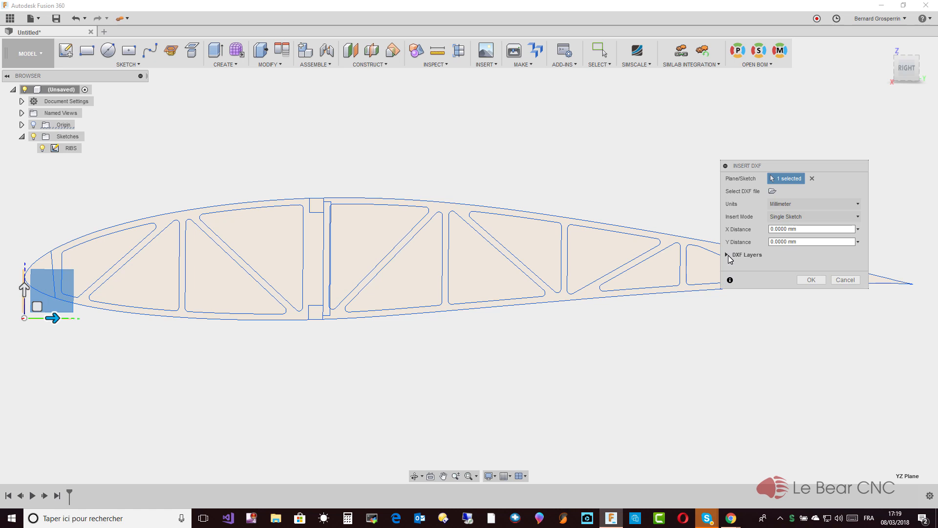
{"action": "left_click", "coordinate": [728, 254]}
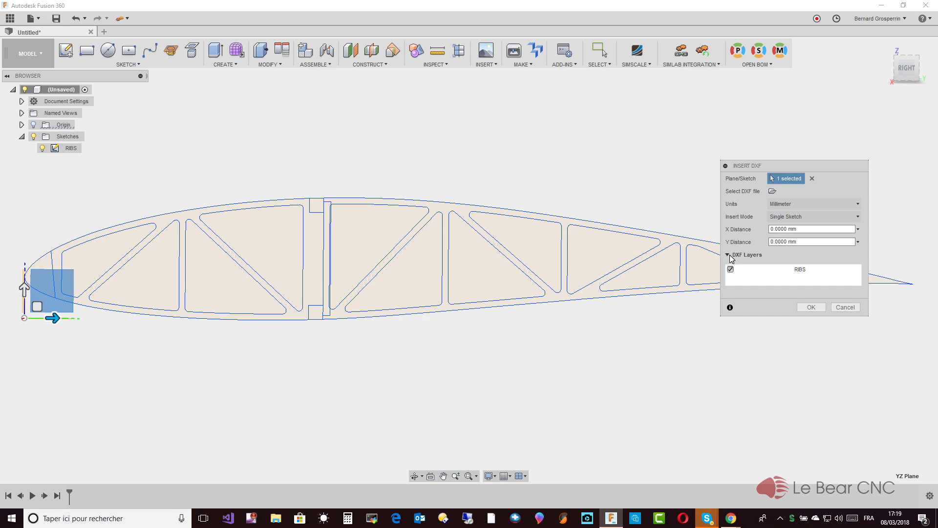
{"action": "left_click", "coordinate": [861, 220]}
{"action": "left_click", "coordinate": [821, 243]}
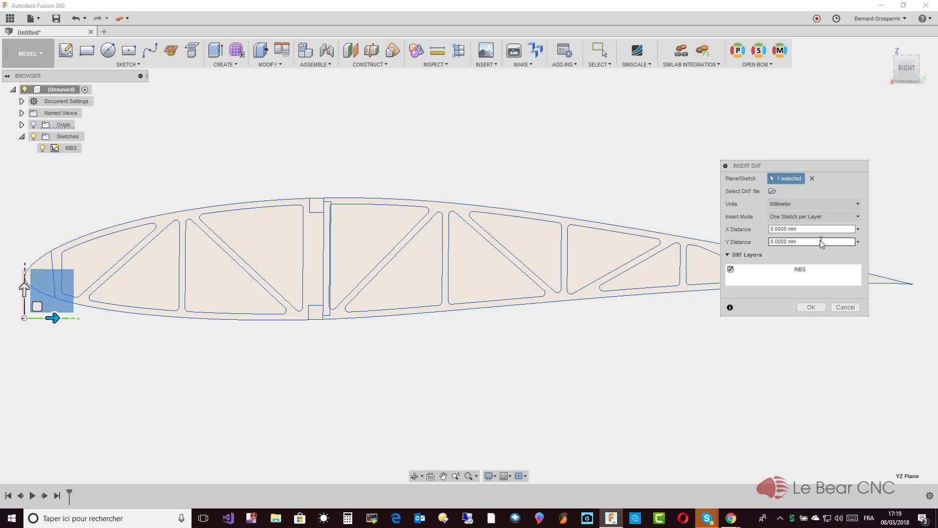
{"action": "left_click", "coordinate": [811, 307]}
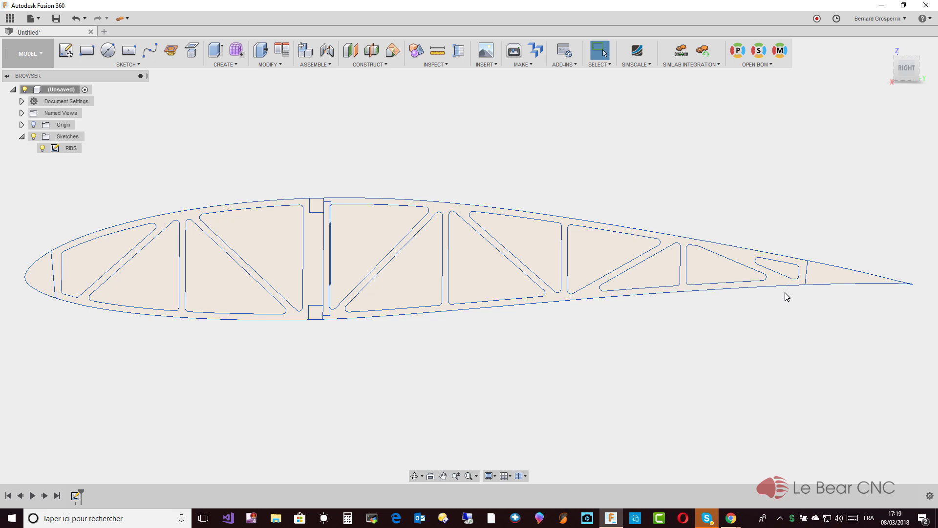
Measure the rib's chord length from the leading-edge point to the trailing-edge point.
{"action": "scroll", "coordinate": [693, 191], "scroll_direction": "down", "scroll_amount": 1}
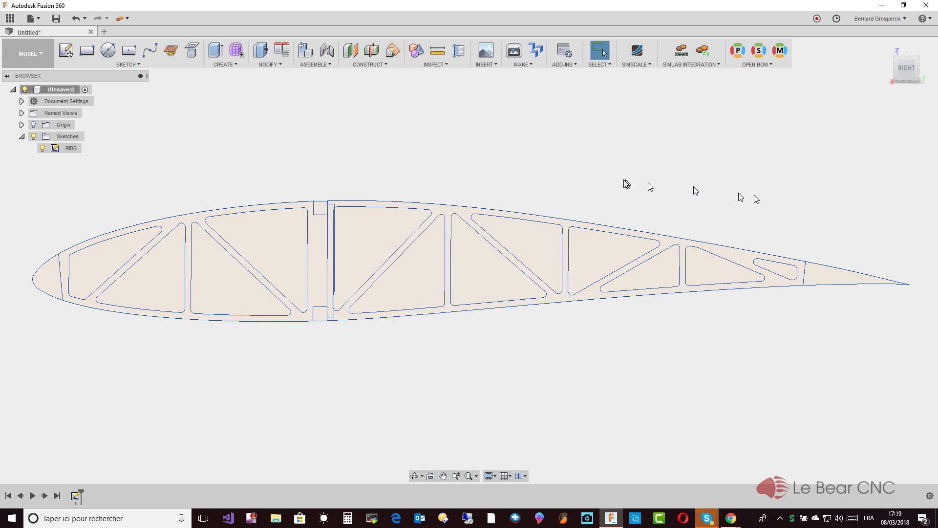
{"action": "scroll", "coordinate": [430, 130], "scroll_direction": "up", "scroll_amount": 1}
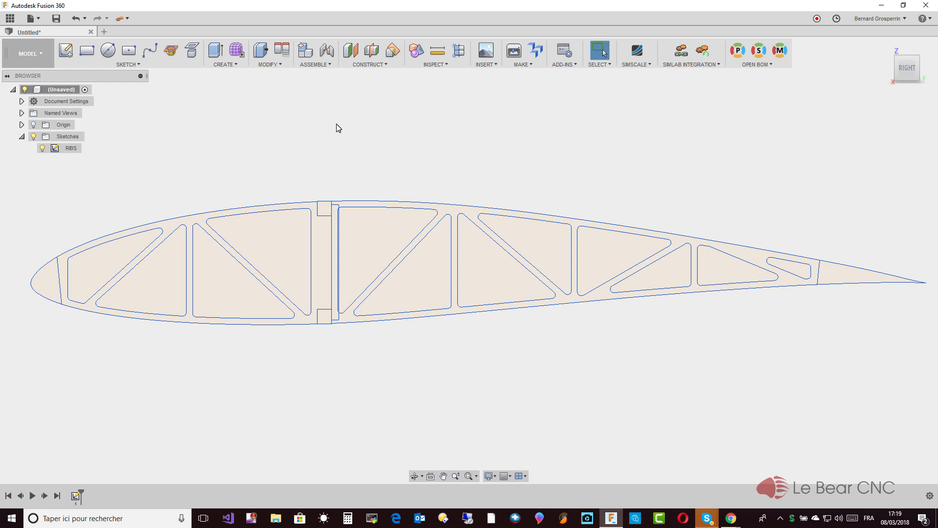
{"action": "left_click", "coordinate": [437, 50]}
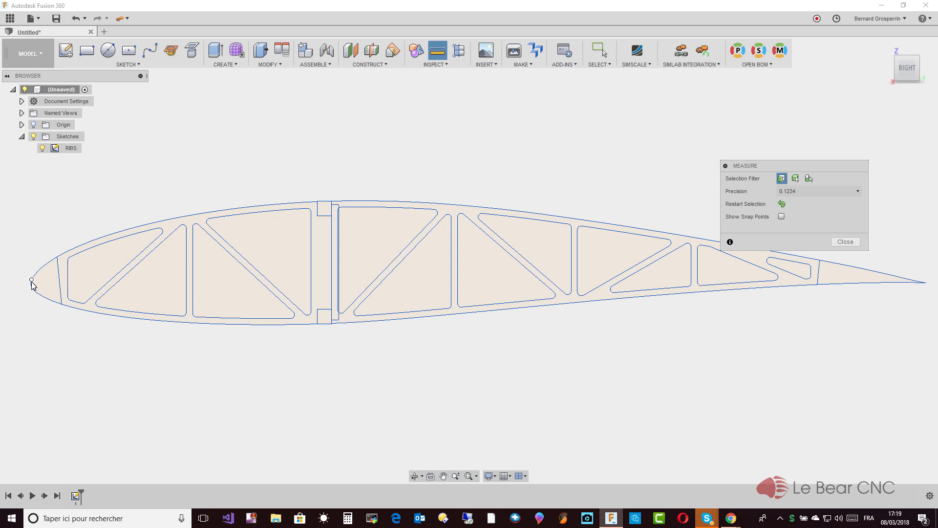
{"action": "scroll", "coordinate": [32, 283], "scroll_direction": "up", "scroll_amount": 2}
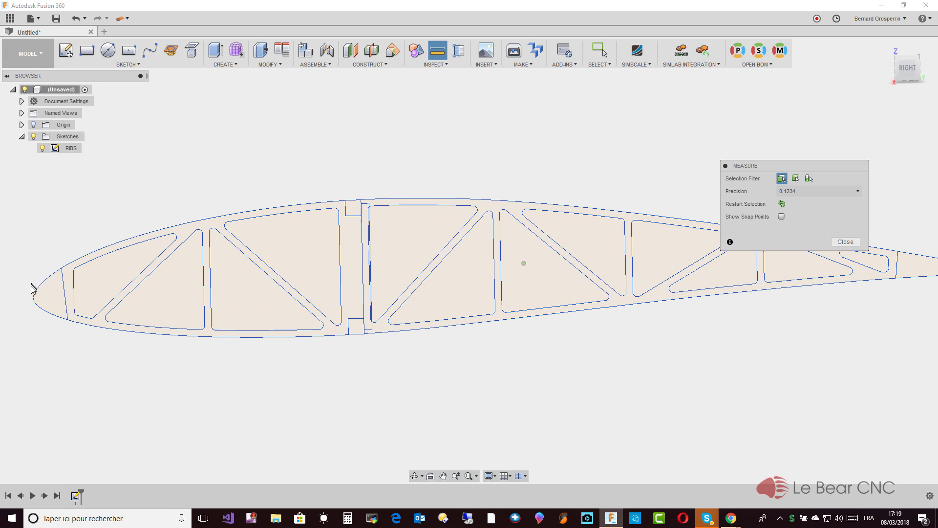
{"action": "middle_click_drag", "start_coordinate": [32, 287], "coordinate": [40, 295]}
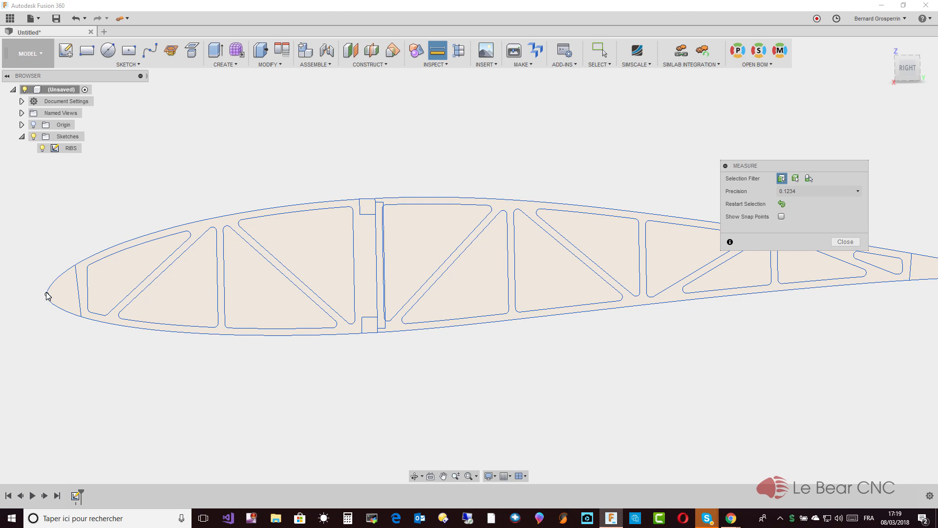
{"action": "left_click", "coordinate": [45, 293]}
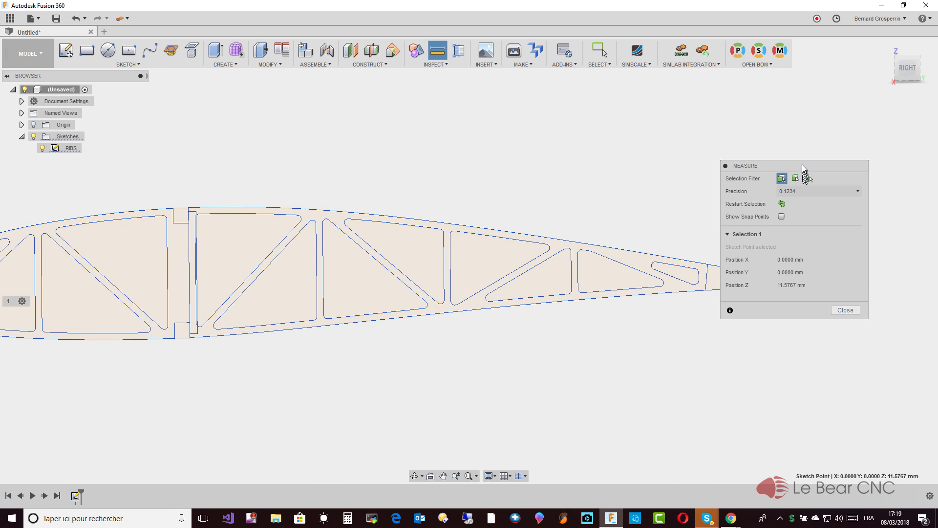
{"action": "left_click_drag", "start_coordinate": [801, 164], "coordinate": [758, 324]}
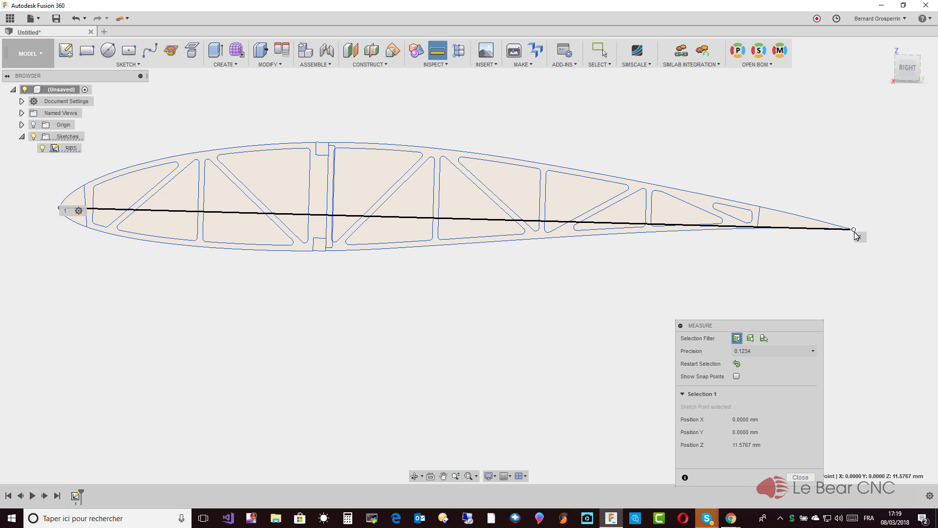
{"action": "left_click", "coordinate": [855, 231]}
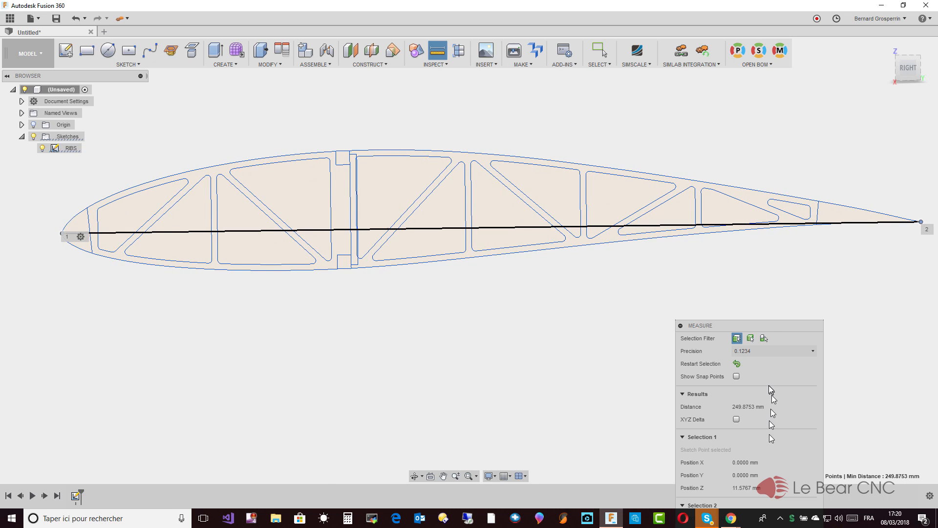
Read the measured distance between the rib's leading and trailing points, and end the measurement.
{"action": "left_click_drag", "start_coordinate": [762, 323], "coordinate": [769, 248]}
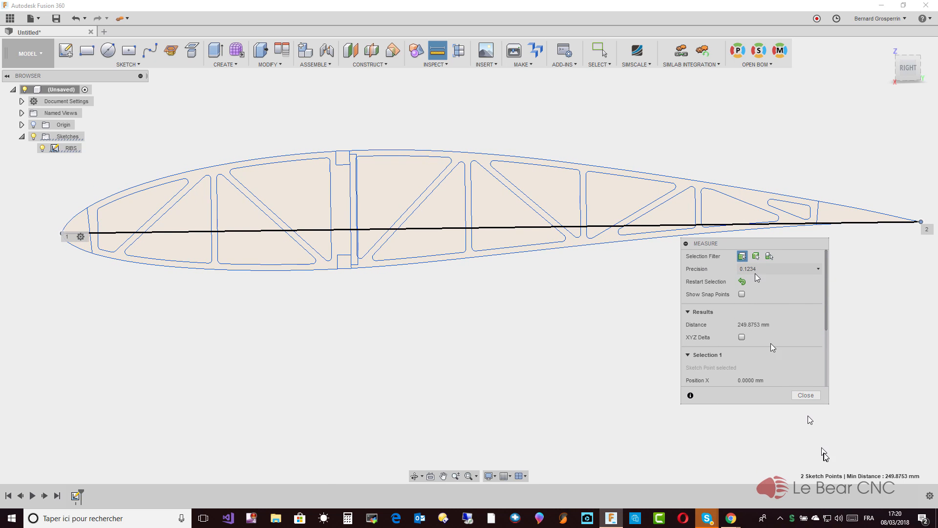
{"action": "left_click", "coordinate": [806, 402]}
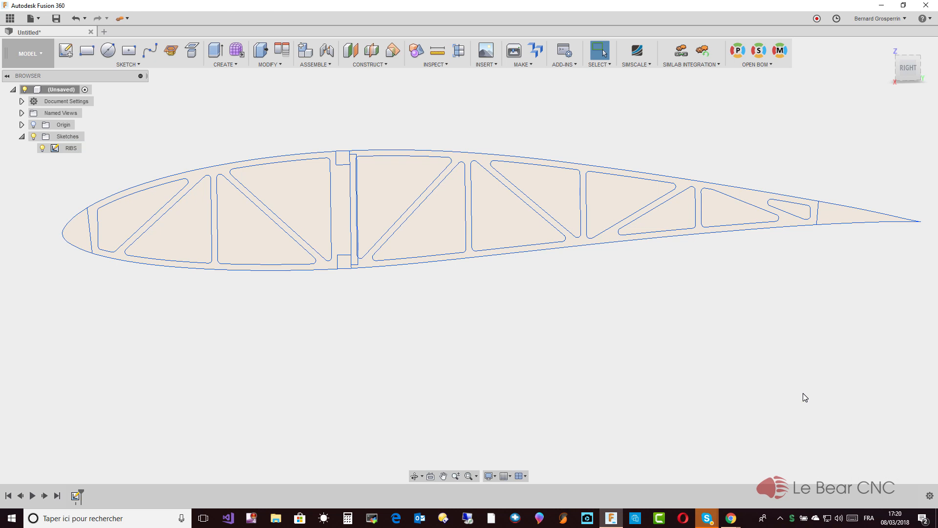
Select the four solid rib profiles: front lattice, rear lattice, leading-edge nose and trailing-edge tip, leaving out the cutouts and spar notches.
{"action": "scroll", "coordinate": [684, 342], "scroll_direction": "down", "scroll_amount": 1}
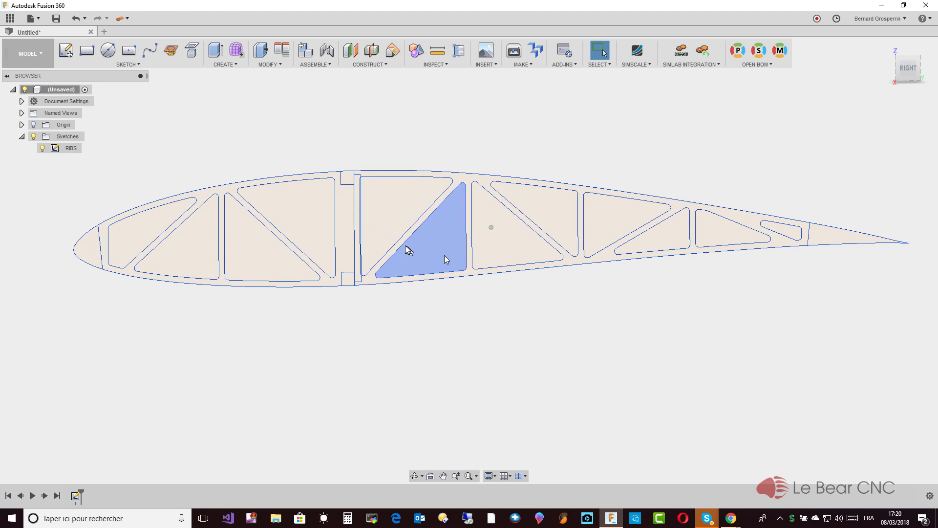
{"action": "left_click", "coordinate": [235, 195]}
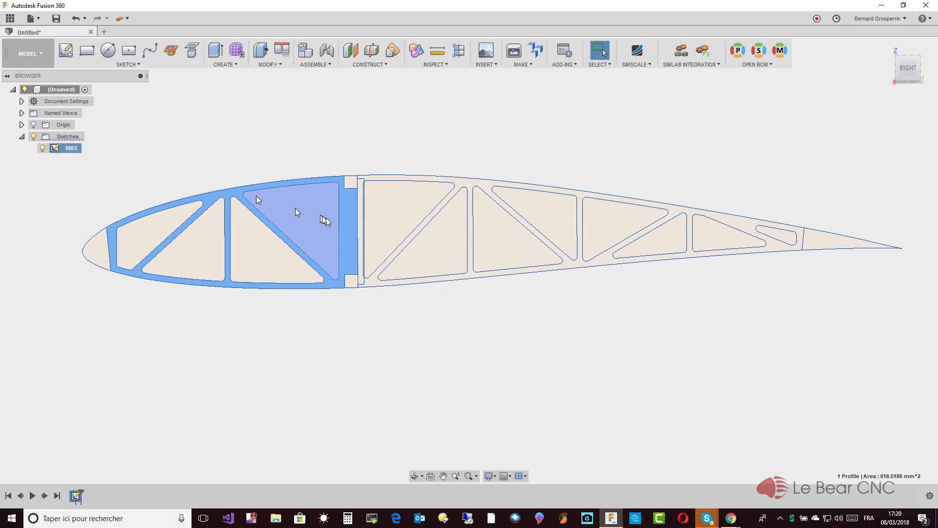
{"action": "left_click", "coordinate": [375, 282]}
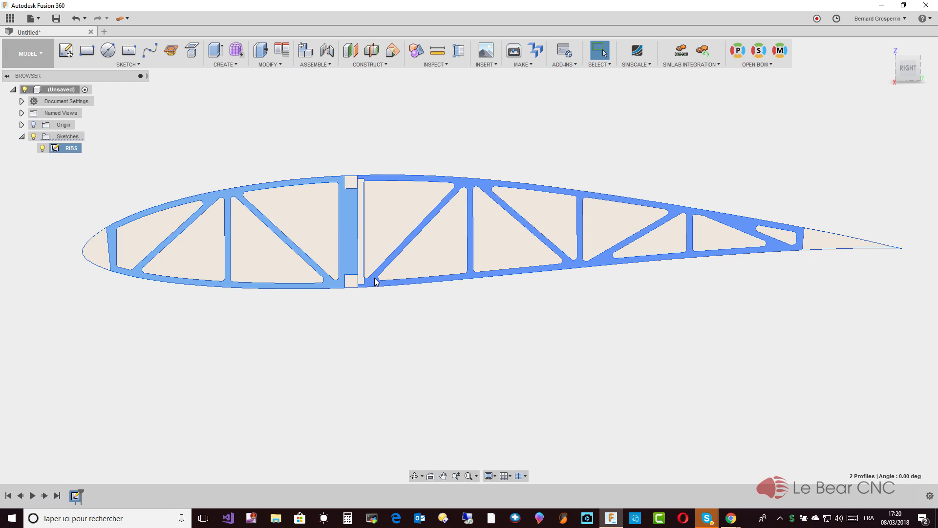
{"action": "left_click", "coordinate": [105, 246]}
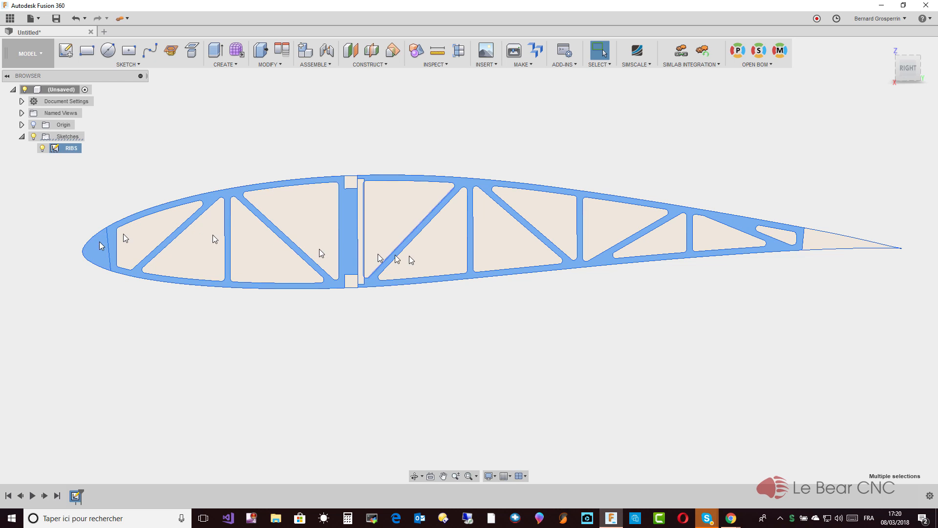
{"action": "left_click", "coordinate": [821, 244]}
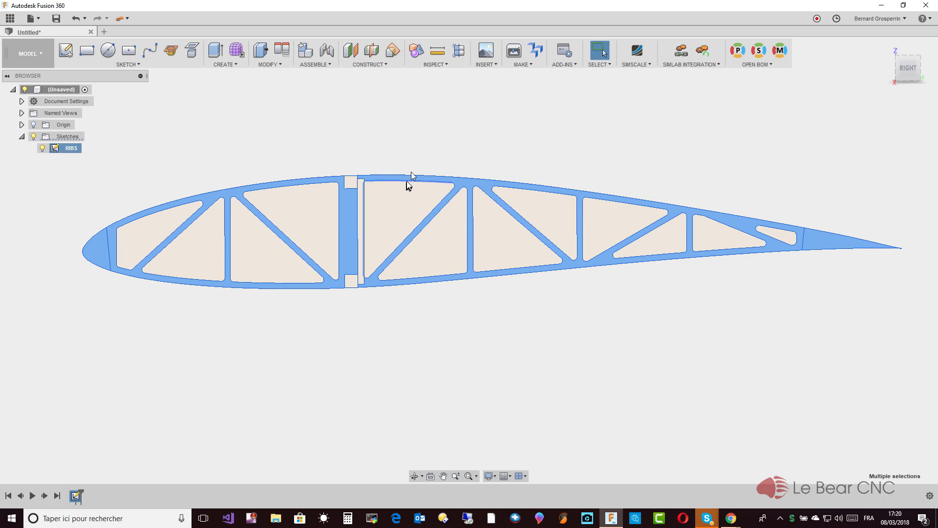
Try extruding the four selected rib profiles one-sided by 1000 mm as a new body, and undo the extrusion.
{"action": "middle_click_drag", "start_coordinate": [412, 169], "coordinate": [412, 191], "text": "shift"}
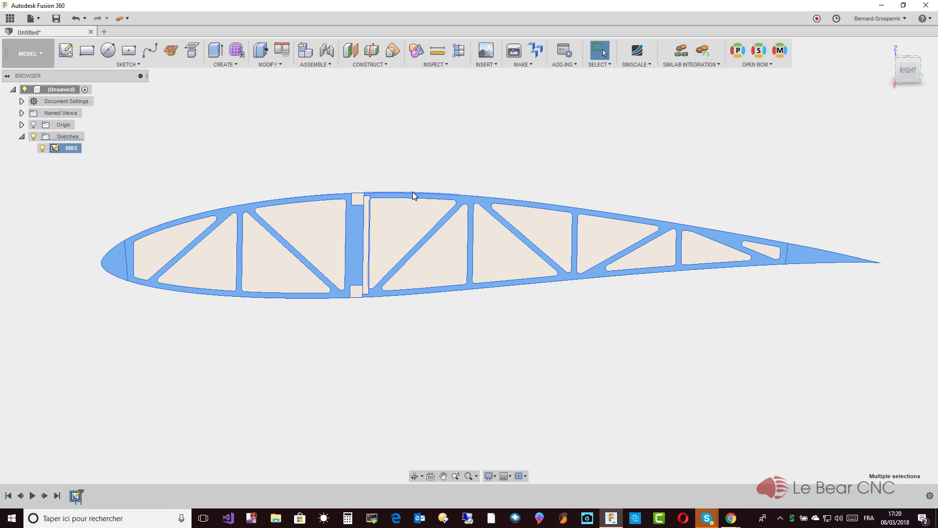
{"action": "right_click", "coordinate": [413, 192]}
{"action": "left_click", "coordinate": [410, 235]}
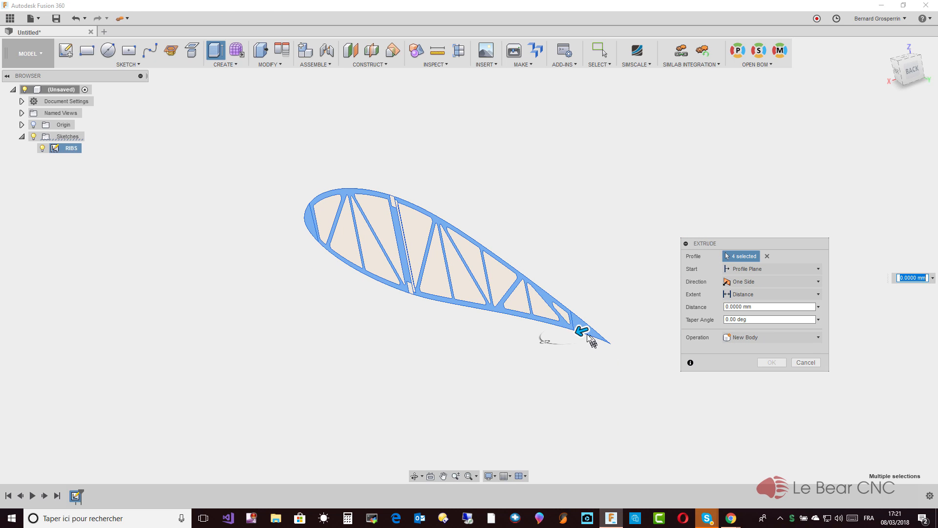
{"action": "left_click_drag", "start_coordinate": [580, 329], "coordinate": [456, 371]}
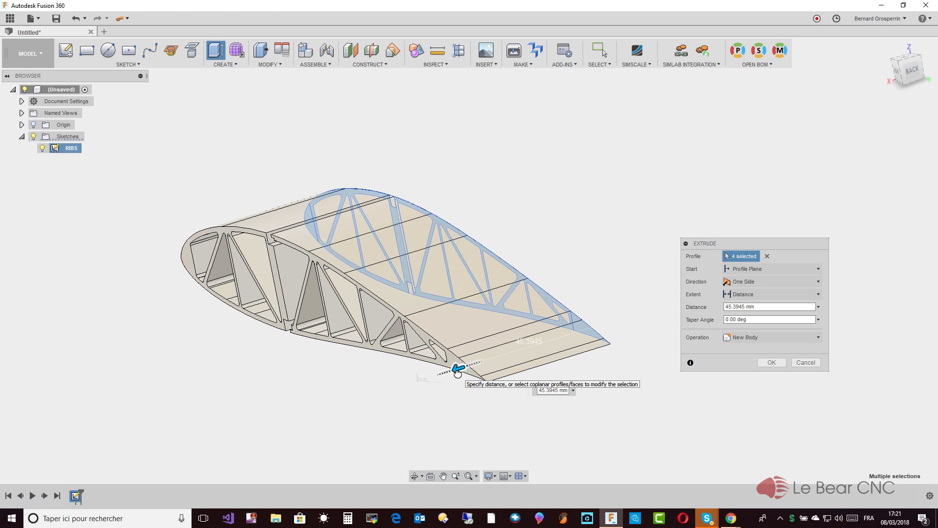
{"action": "left_click", "coordinate": [763, 310]}
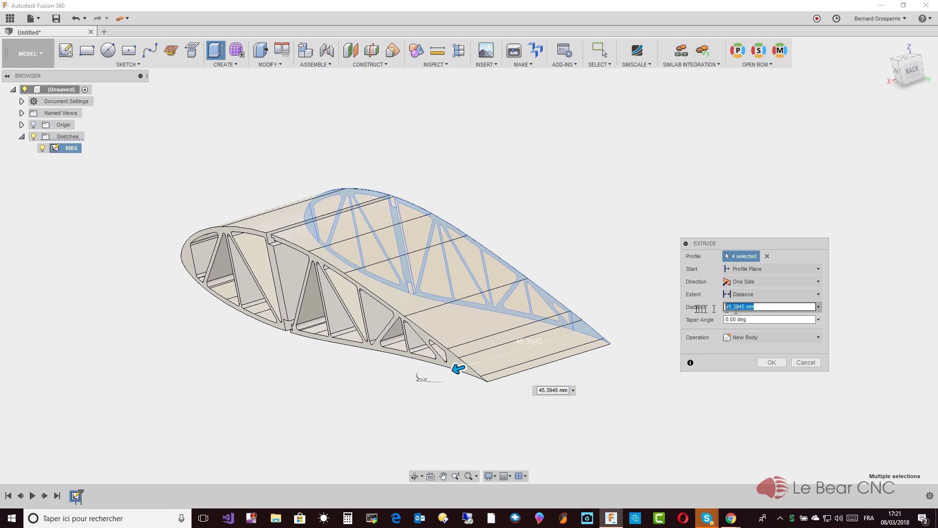
{"action": "type", "text": "1000"}
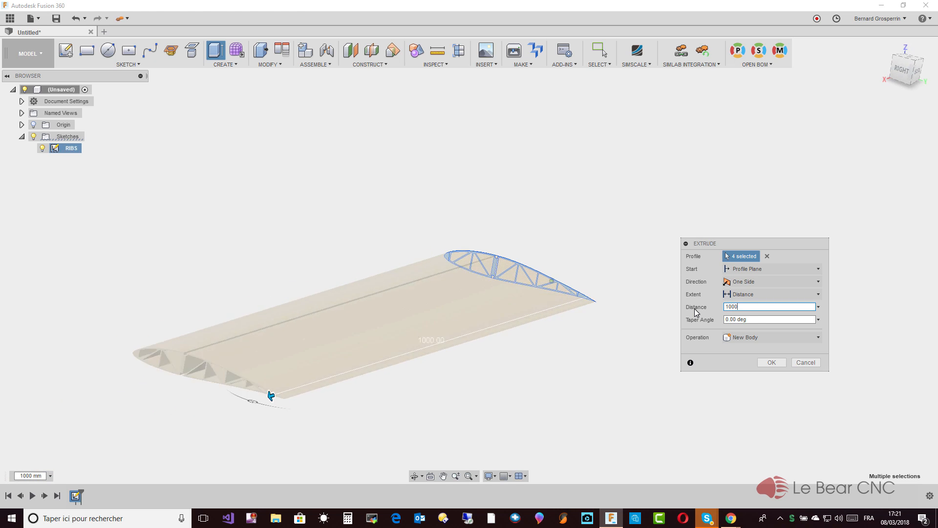
{"action": "left_click", "coordinate": [772, 362]}
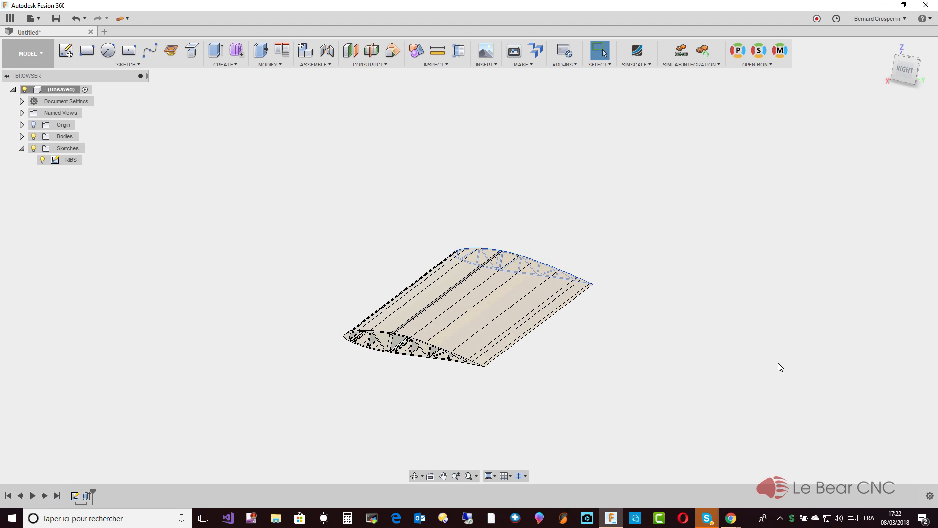
{"action": "left_click", "coordinate": [76, 19]}
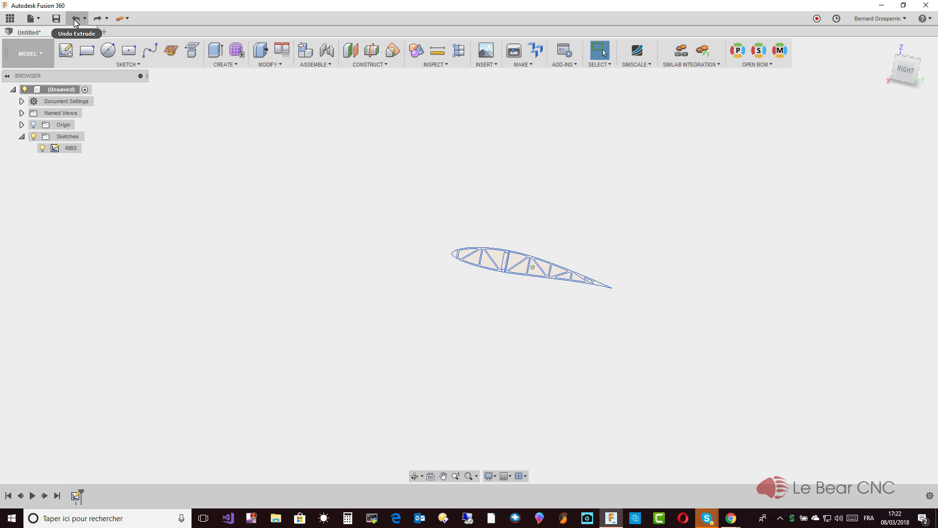